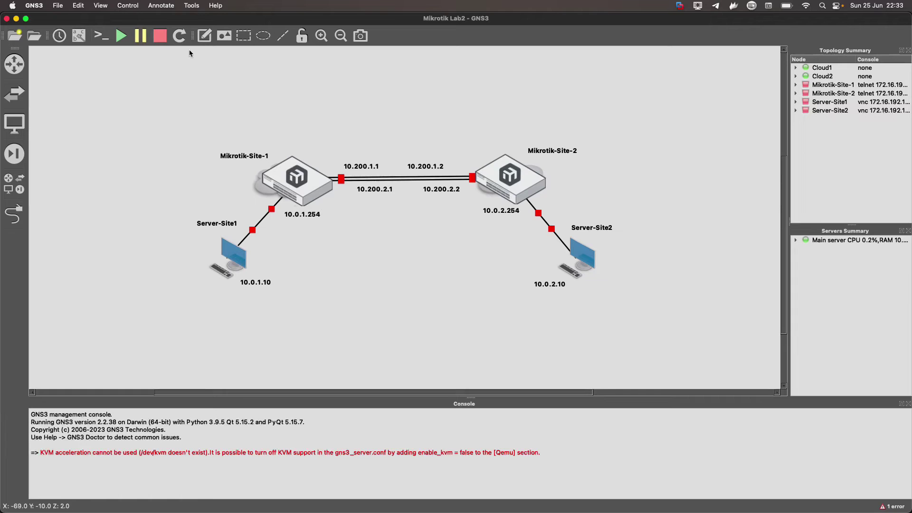
# Start all lab devices, then select the enable_kvm = false hint in the KVM acceleration error.
pyautogui.click(122, 40)
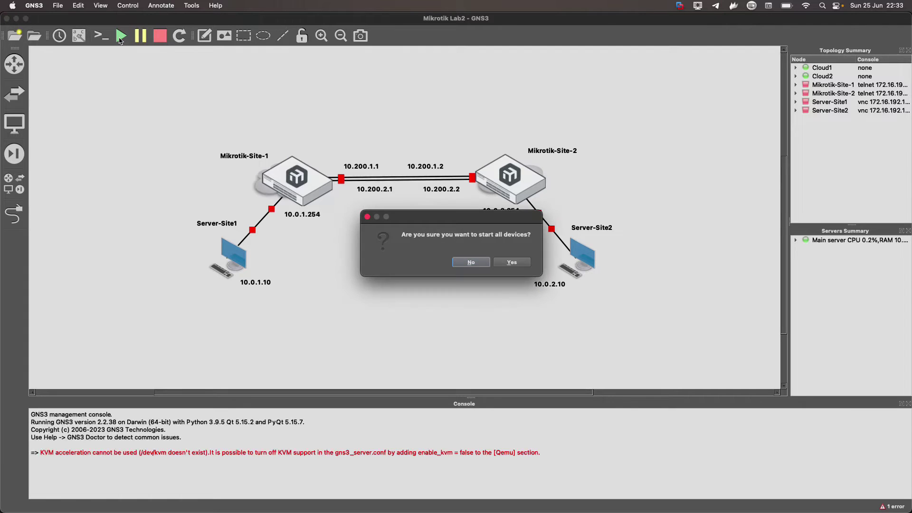
pyautogui.click(508, 267)
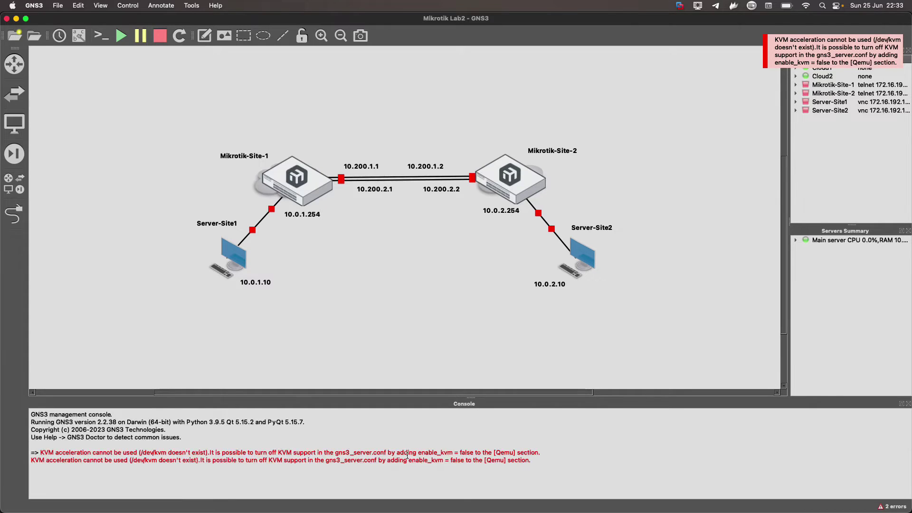
pyautogui.moveTo(412, 461); pyautogui.dragTo(467, 461)
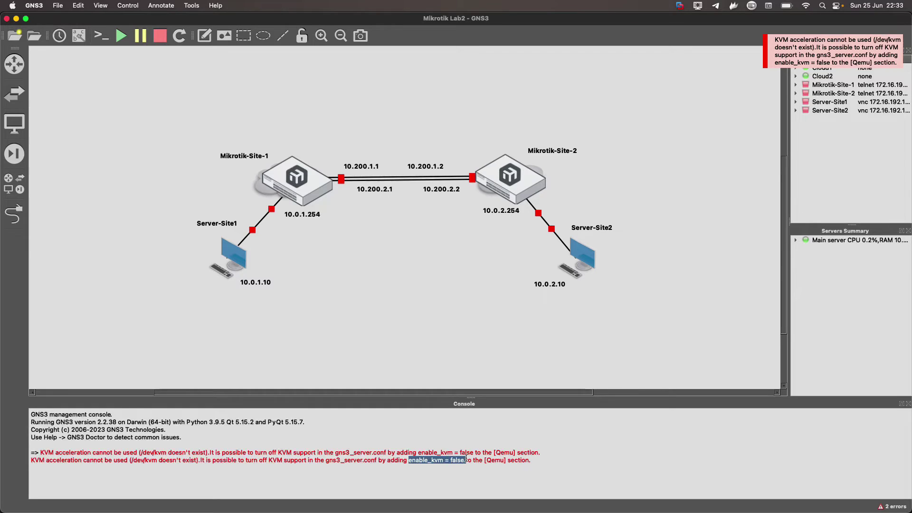
pyautogui.click(483, 459)
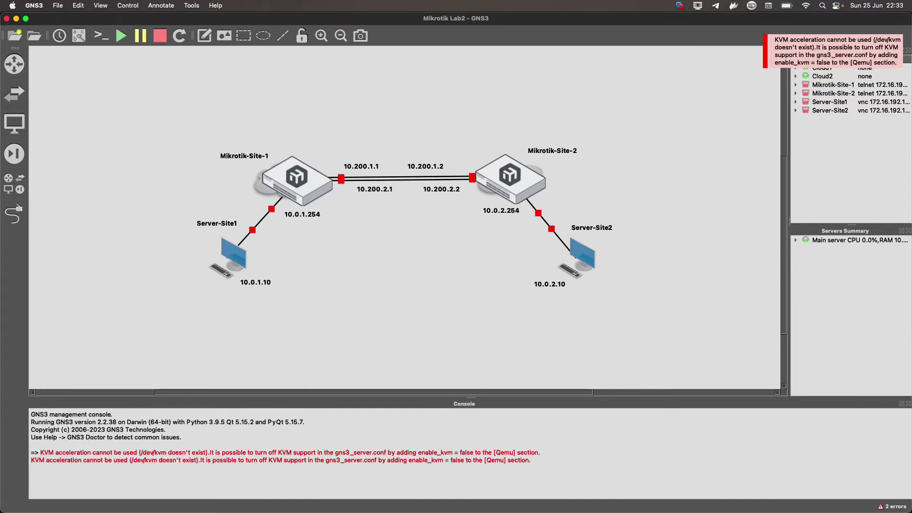
# In the GNS3 ARM VM, choose Configure from its menu to edit gns3_server.conf in nano.
pyautogui.press('super+Tab')
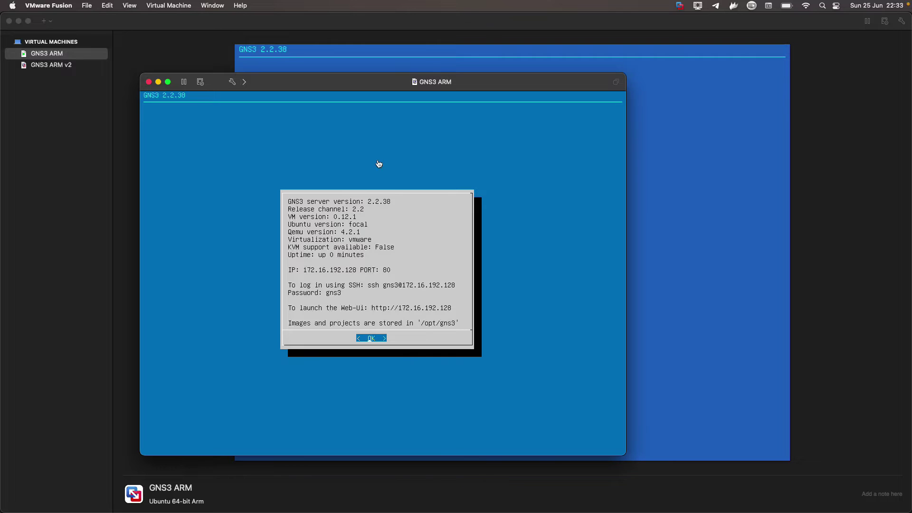
pyautogui.click(330, 222)
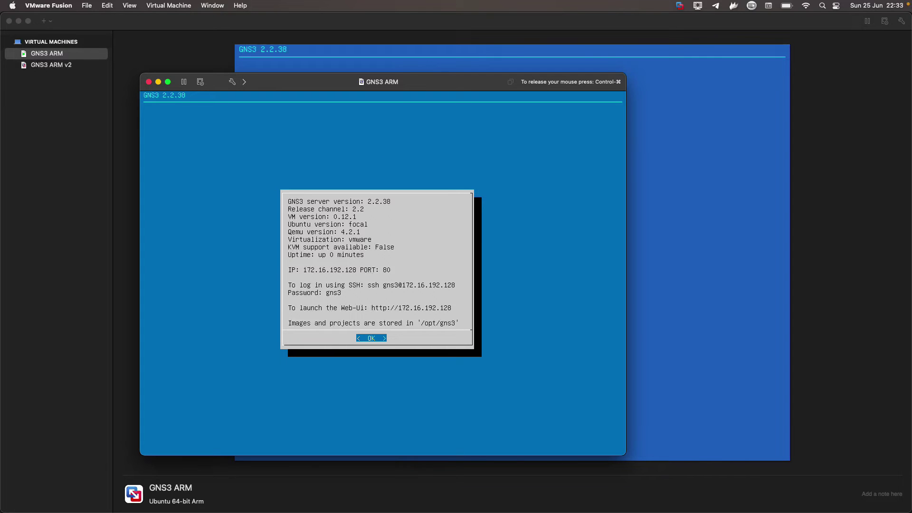
pyautogui.press('Return')
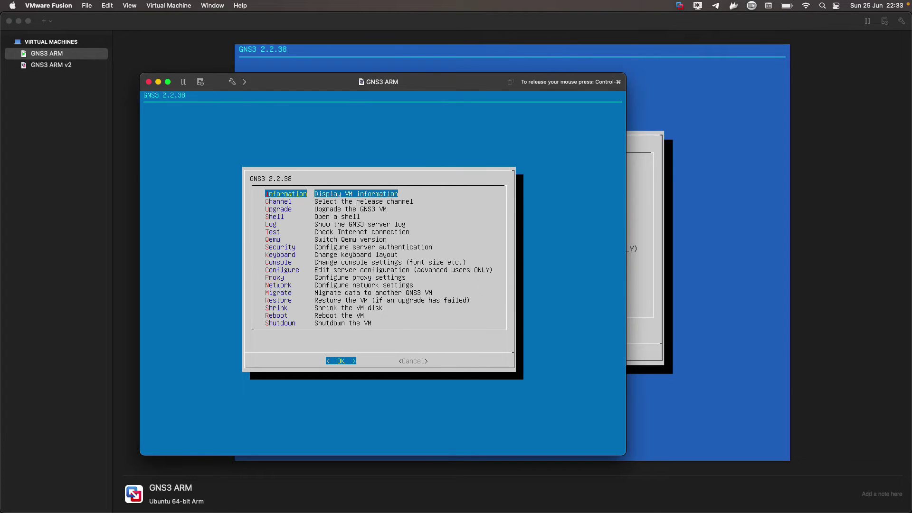
pyautogui.press('Down')
pyautogui.press('Down')
pyautogui.press('Down')
pyautogui.press('Down')
pyautogui.press('Down')
pyautogui.press('Down')
pyautogui.press('Down')
pyautogui.press('Down')
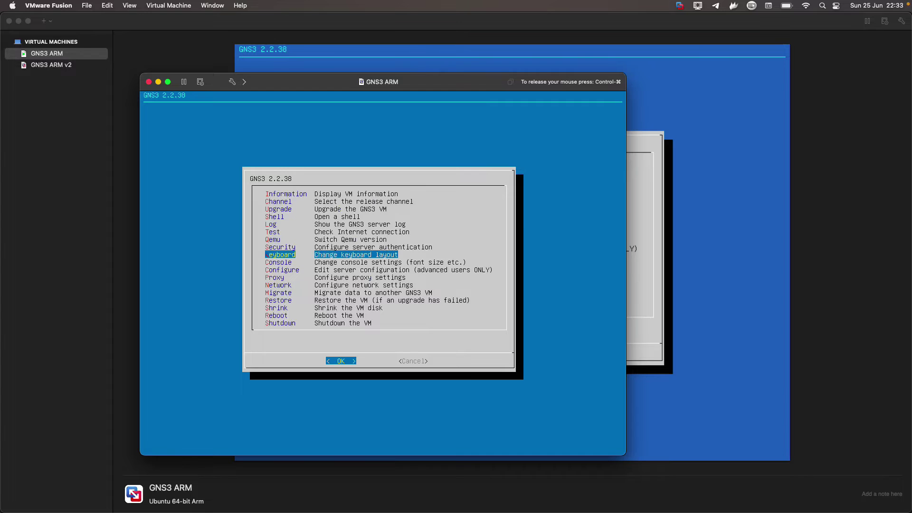
pyautogui.press('Down')
pyautogui.press('Down')
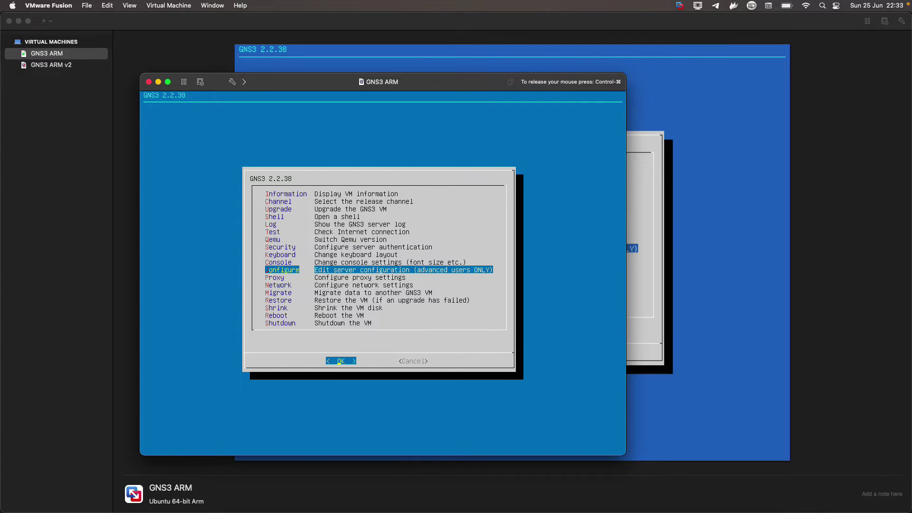
pyautogui.press('Return')
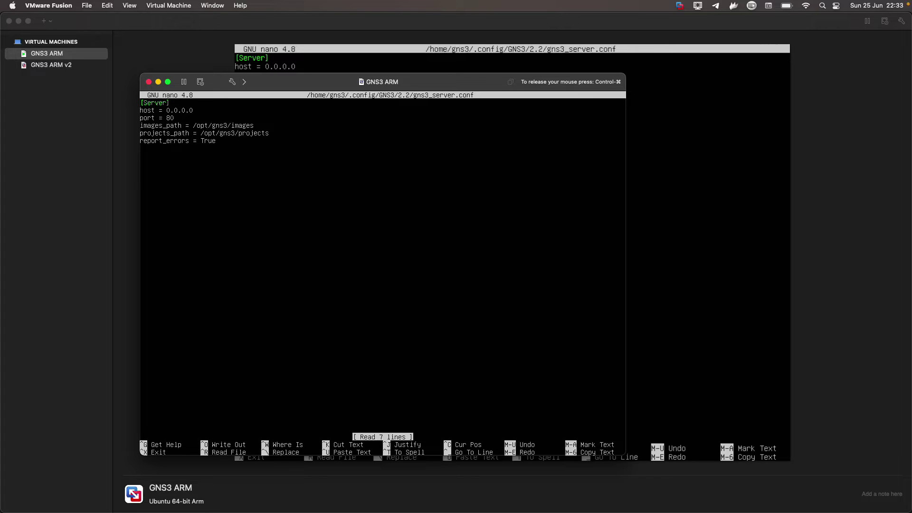
# Append a [Qemu] section with enable_kvm = False below report_errors = True.
pyautogui.press('Return')
pyautogui.write('[]')
pyautogui.write('Qe')
pyautogui.write('mu')
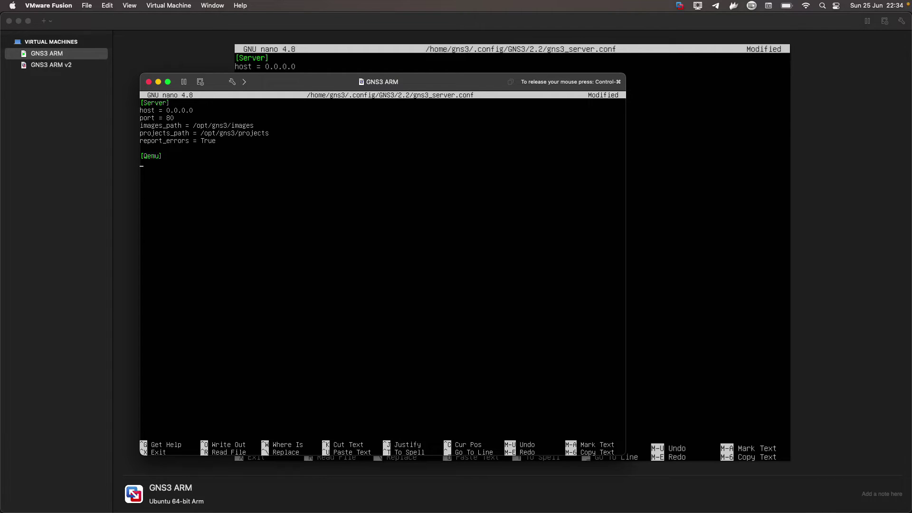
pyautogui.press('Return')
pyautogui.write('enable_kvm = False')
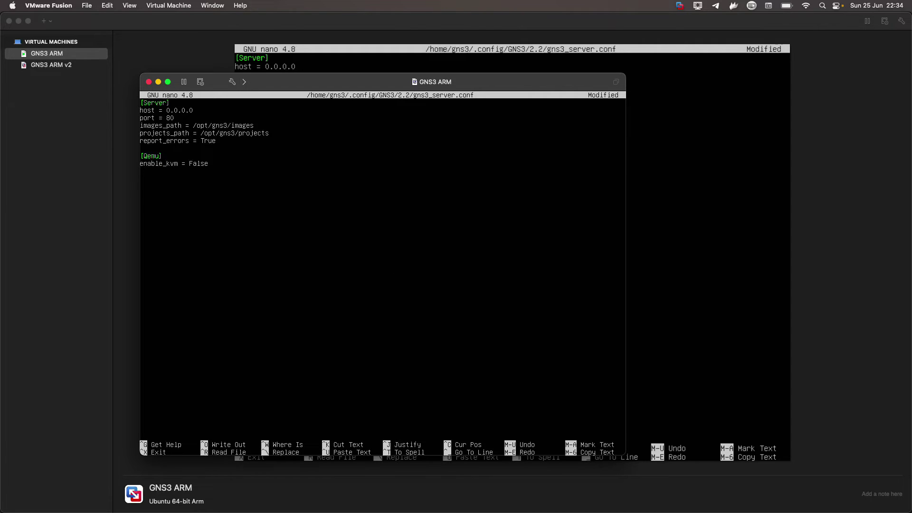
# Recheck the enable_kvm false hint in GNS3's error, then exit nano with Ctrl-X.
pyautogui.press('super+Tab')
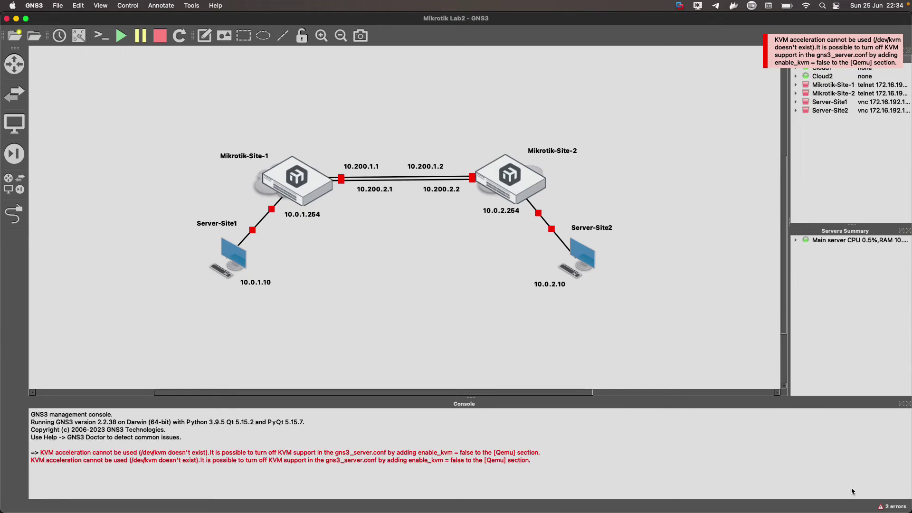
pyautogui.doubleClick(457, 459)
pyautogui.click(452, 470)
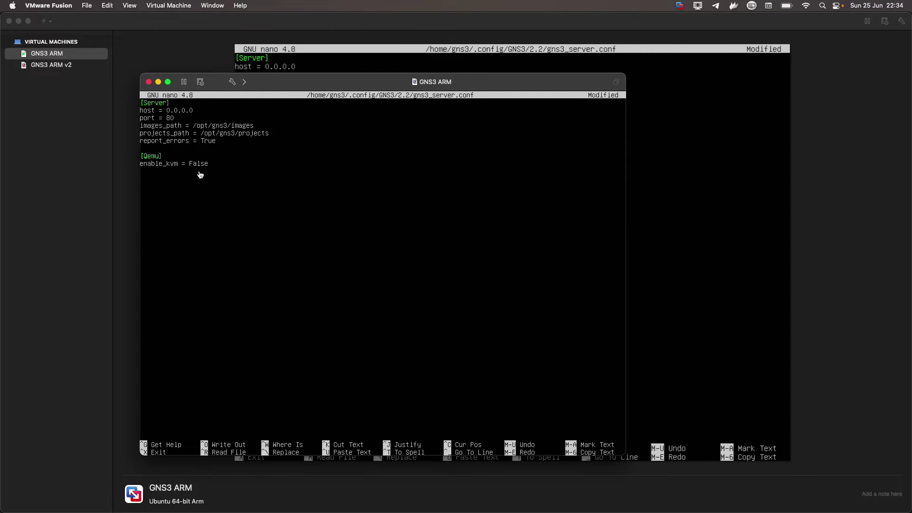
pyautogui.click(383, 277)
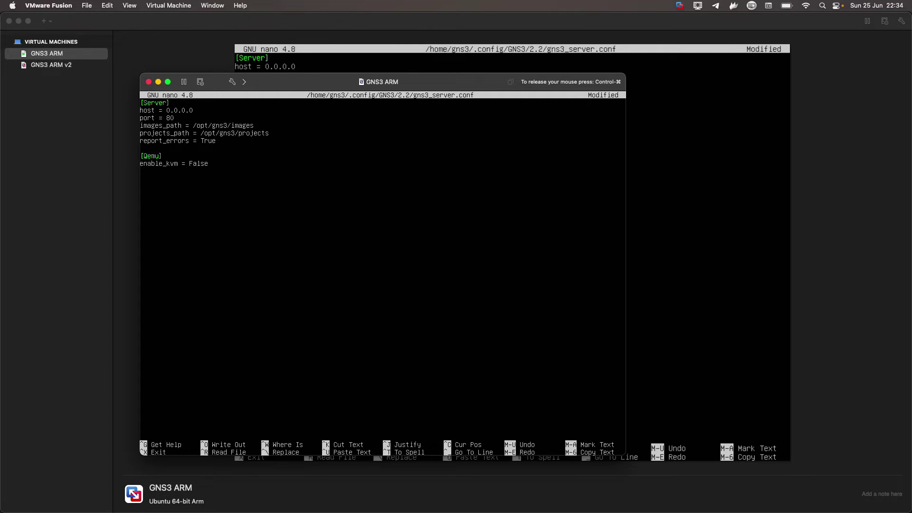
pyautogui.hotkey('ctrl', 'x')
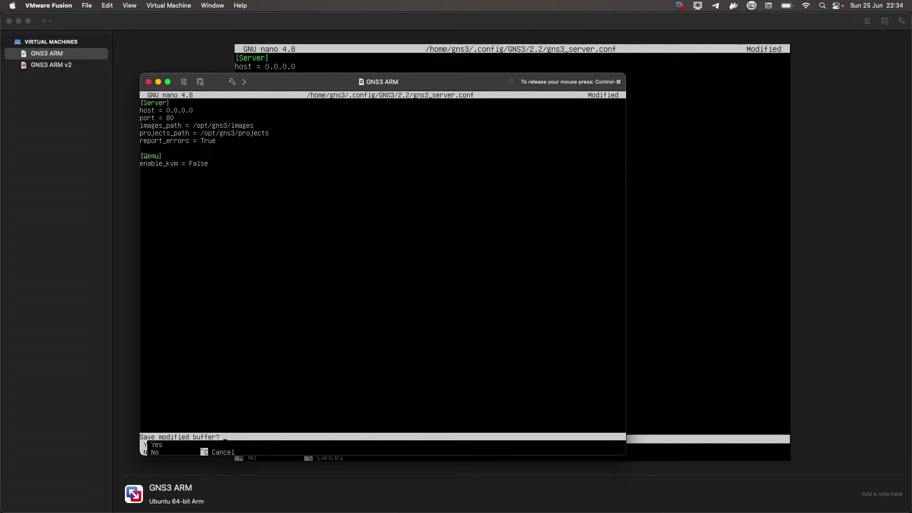
# Save gns3_server.conf, reboot the GNS3 VM, and return to the GNS3 project window.
pyautogui.press('y')
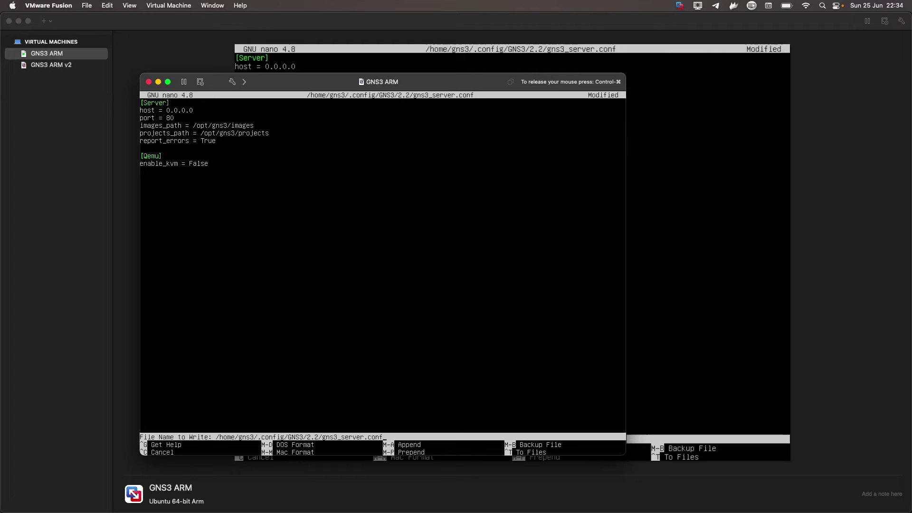
pyautogui.press('Return')
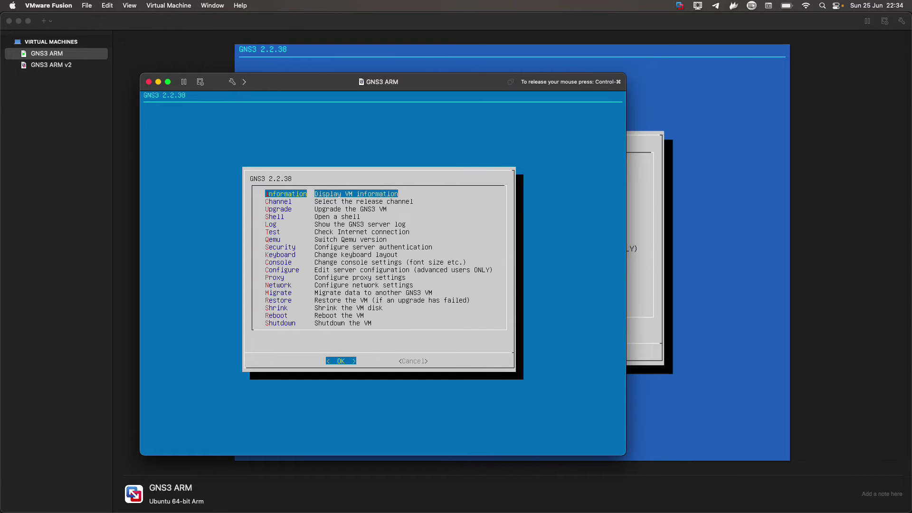
pyautogui.press('Down')
pyautogui.press('Down')
pyautogui.press('Down')
pyautogui.press('Down')
pyautogui.press('Down')
pyautogui.press('Down')
pyautogui.press('Down')
pyautogui.press('Down')
pyautogui.press('Down')
pyautogui.press('Down')
pyautogui.press('Down')
pyautogui.press('Down')
pyautogui.press('Down')
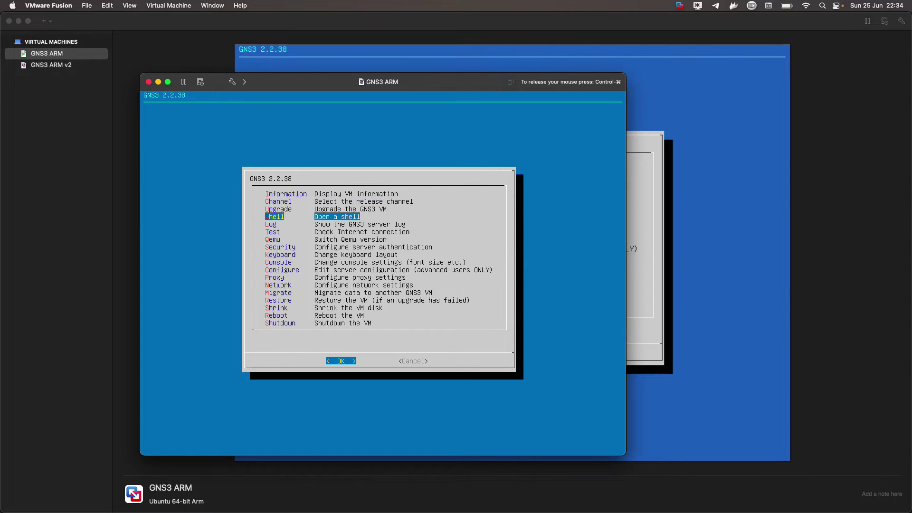
pyautogui.press('Down')
pyautogui.press('Down')
pyautogui.press('Down')
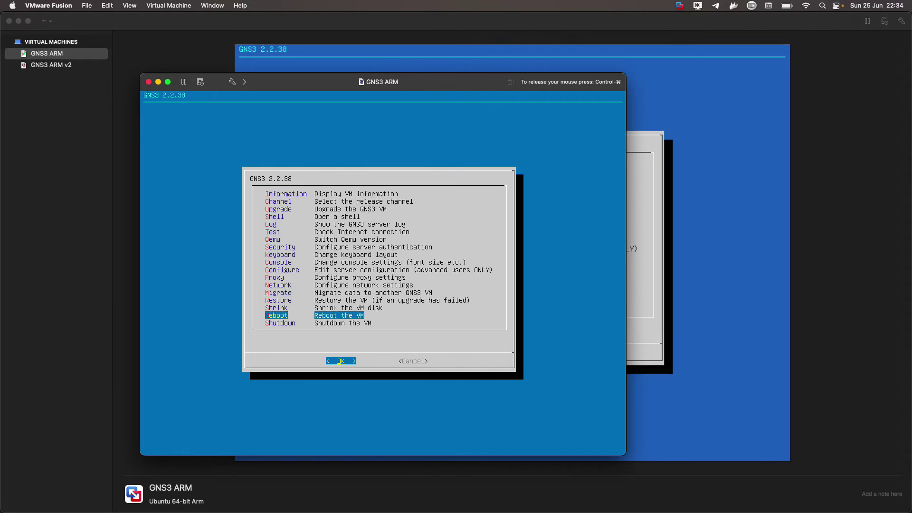
pyautogui.press('Return')
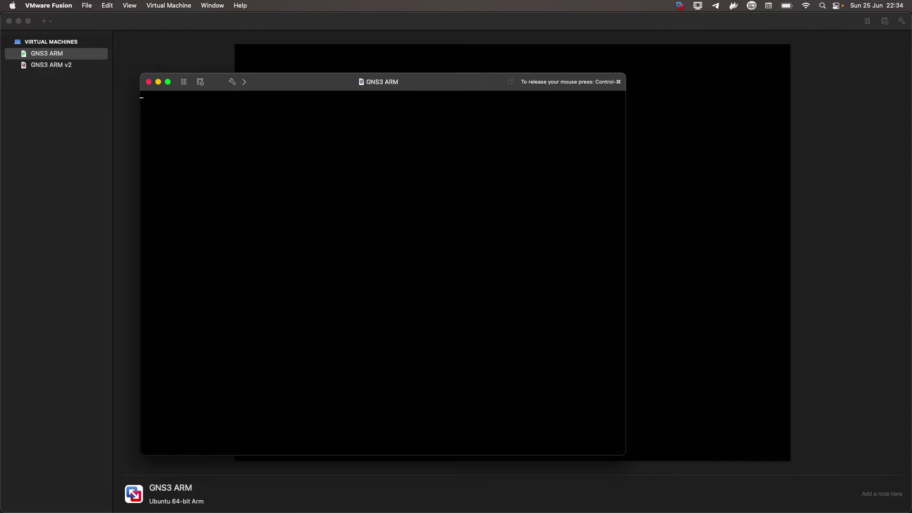
pyautogui.press('ctrl+super')
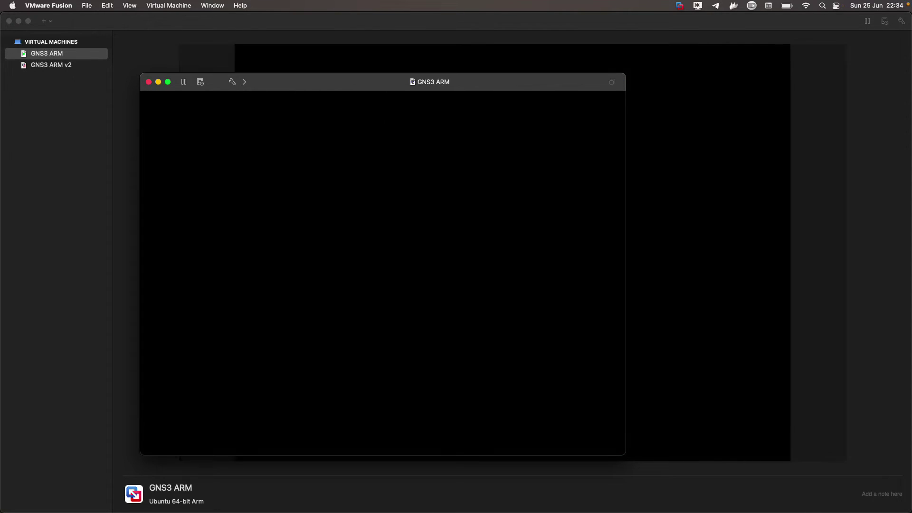
pyautogui.press('super+Tab')
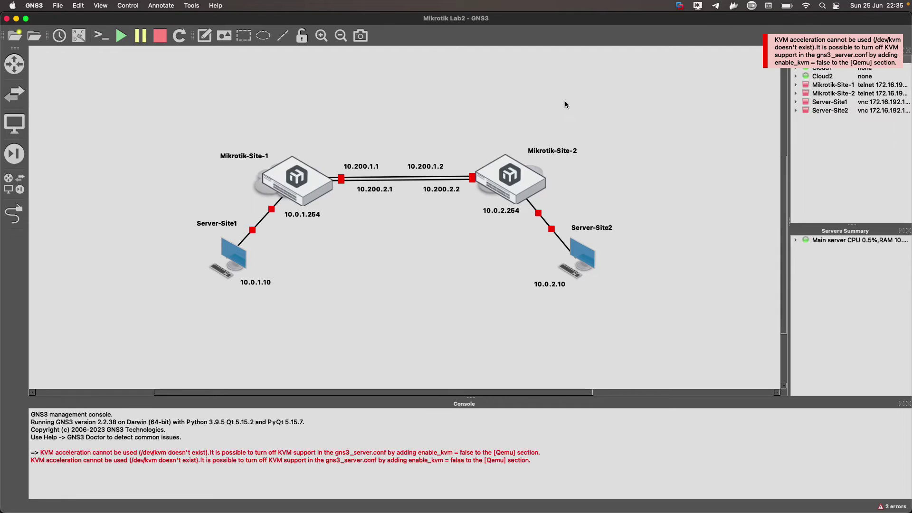
# Quit and relaunch GNS3, then reopen Mikrotik Lab2 from the Recent projects list.
pyautogui.press('super+q')
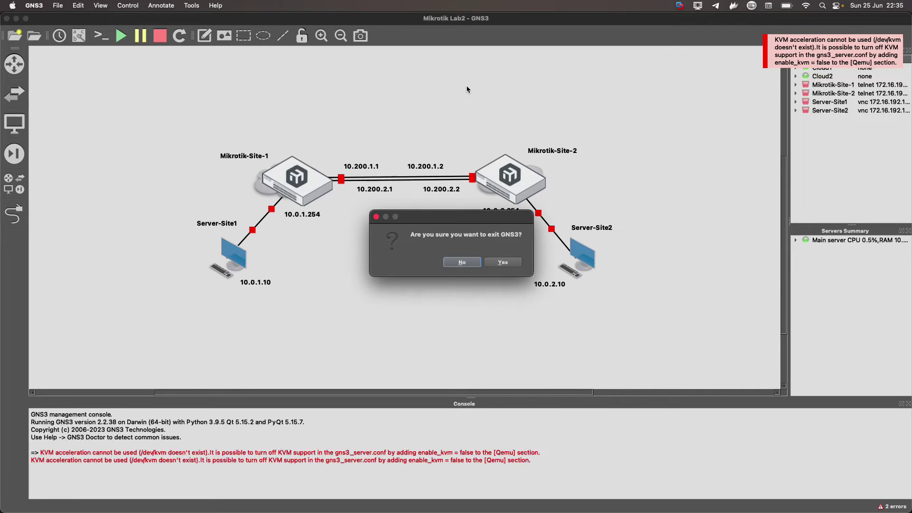
pyautogui.click(504, 264)
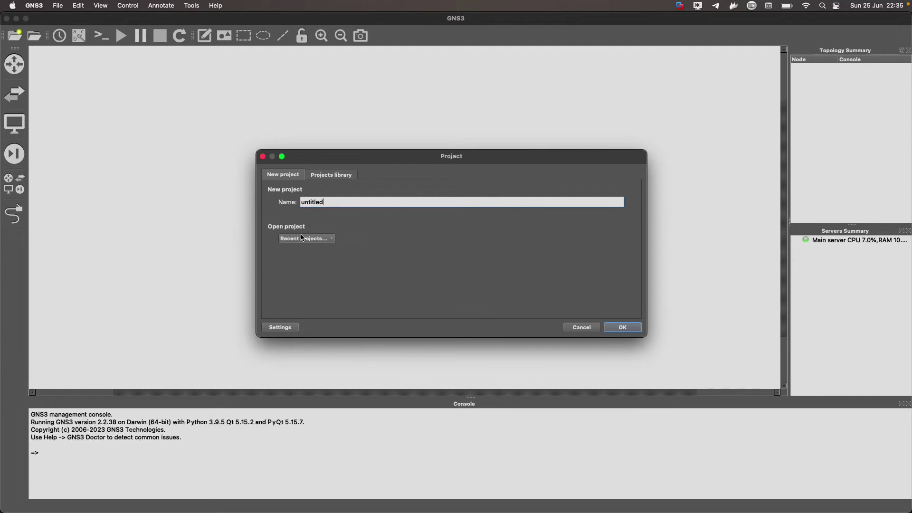
pyautogui.click(304, 239)
pyautogui.click(328, 250)
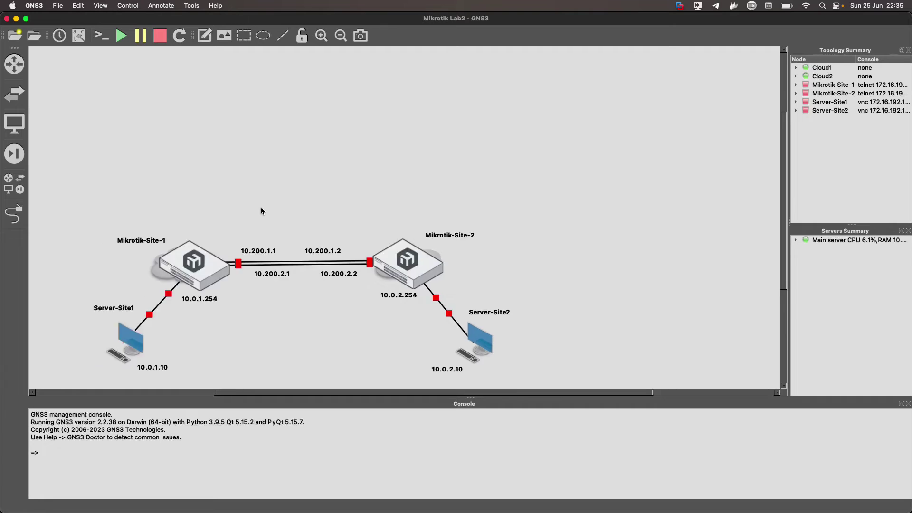
# Start all six Mikrotik Lab2 nodes and open Mikrotik-Site-1's telnet console.
pyautogui.scroll(-5, 262, 209)
pyautogui.hscroll(-5, 262, 209)
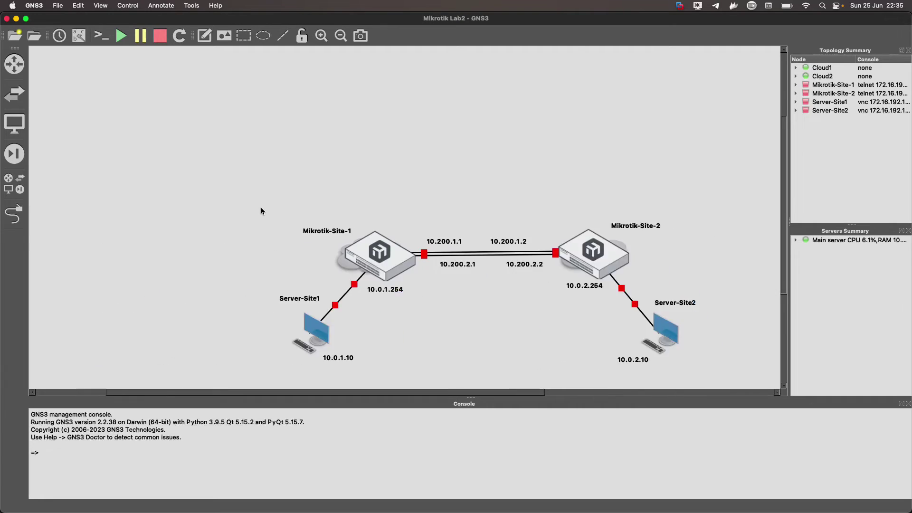
pyautogui.click(122, 37)
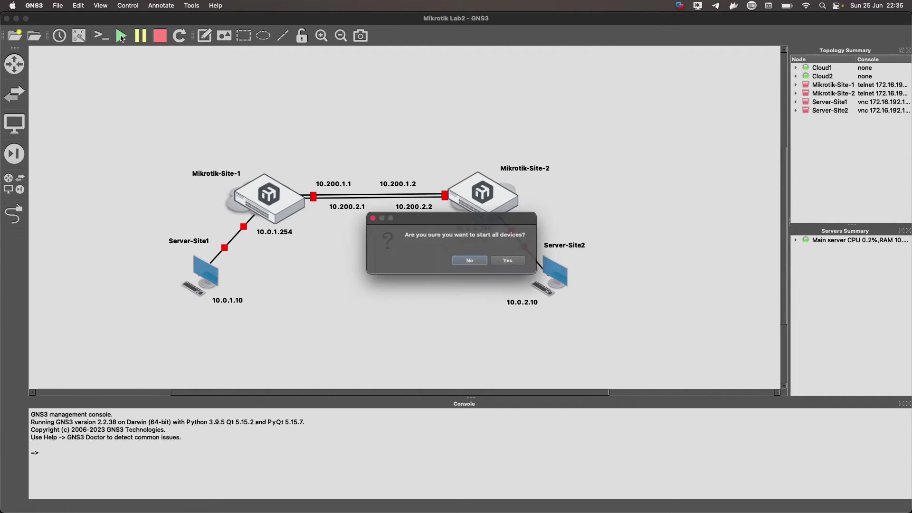
pyautogui.click(509, 261)
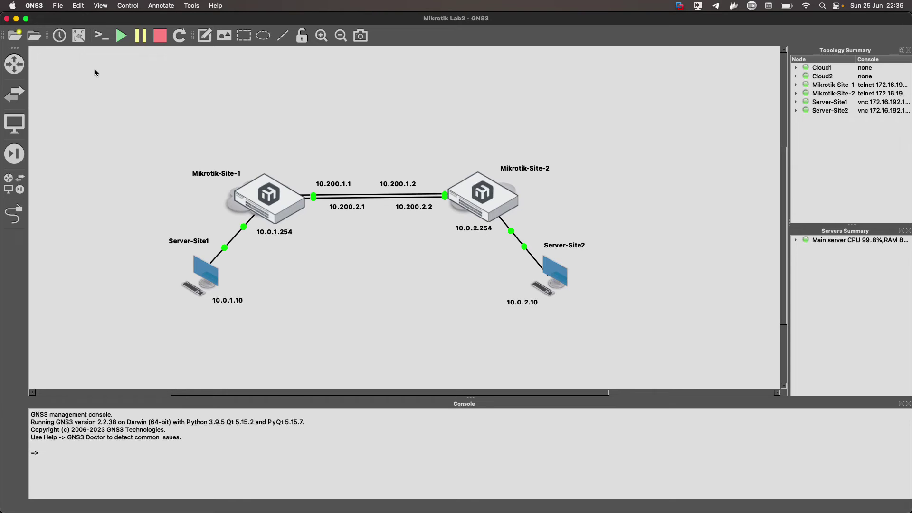
pyautogui.doubleClick(277, 198)
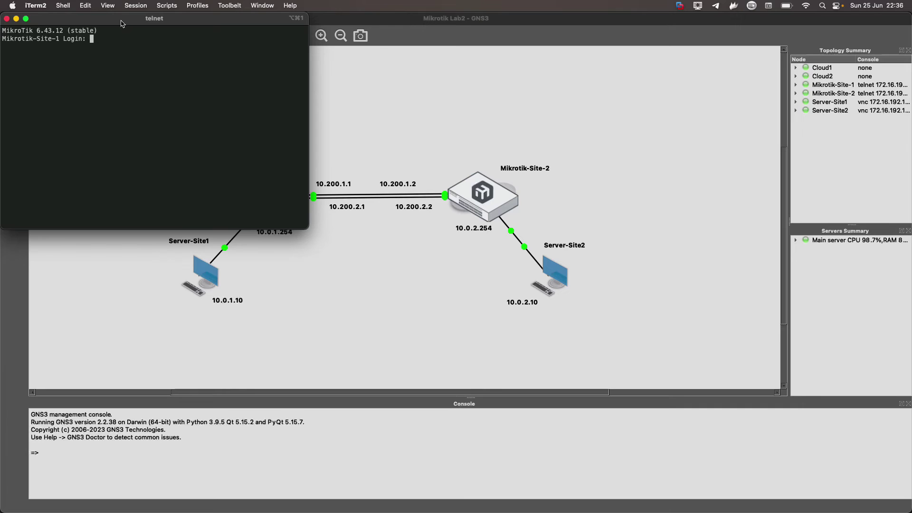
# Log in to Mikrotik-Site-1 as admin over telnet, then bring GNS3 back to front.
pyautogui.moveTo(159, 19); pyautogui.dragTo(271, 123)
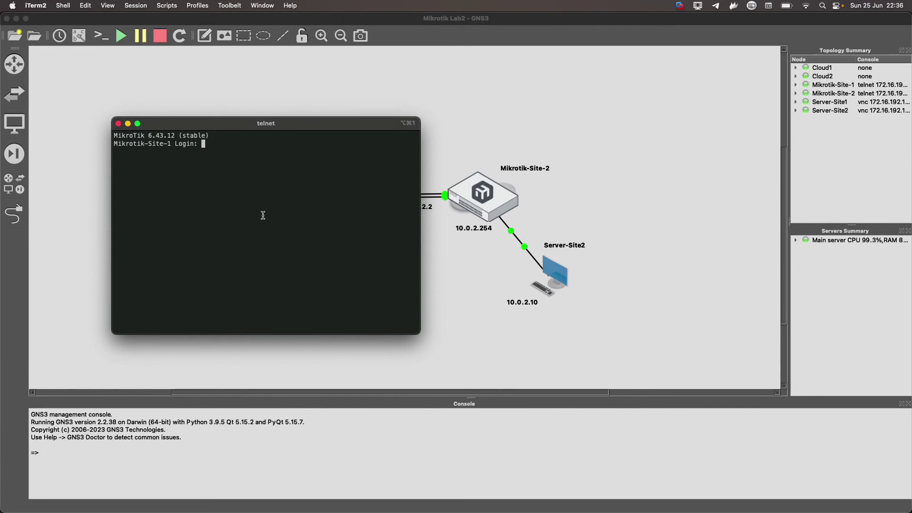
pyautogui.write('admin')
pyautogui.press('Return')
pyautogui.press('Return')
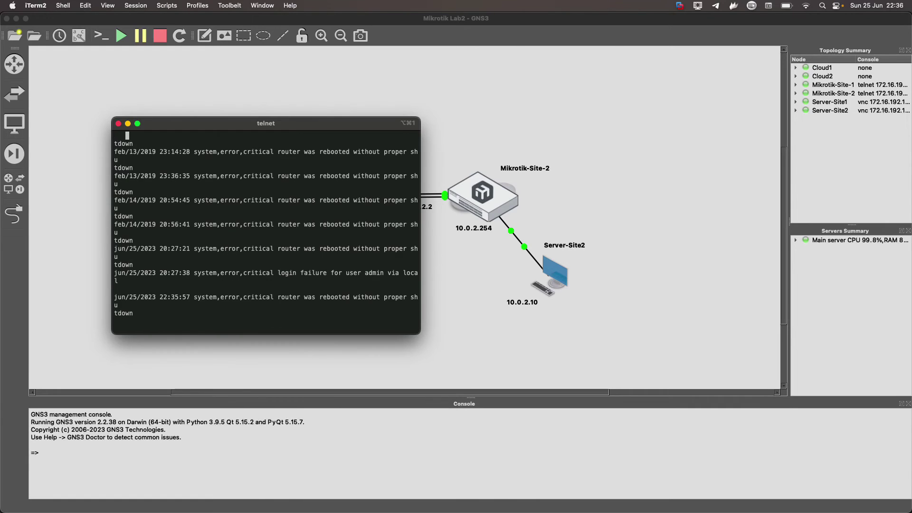
pyautogui.press('Return')
pyautogui.press('Return')
pyautogui.press('Return')
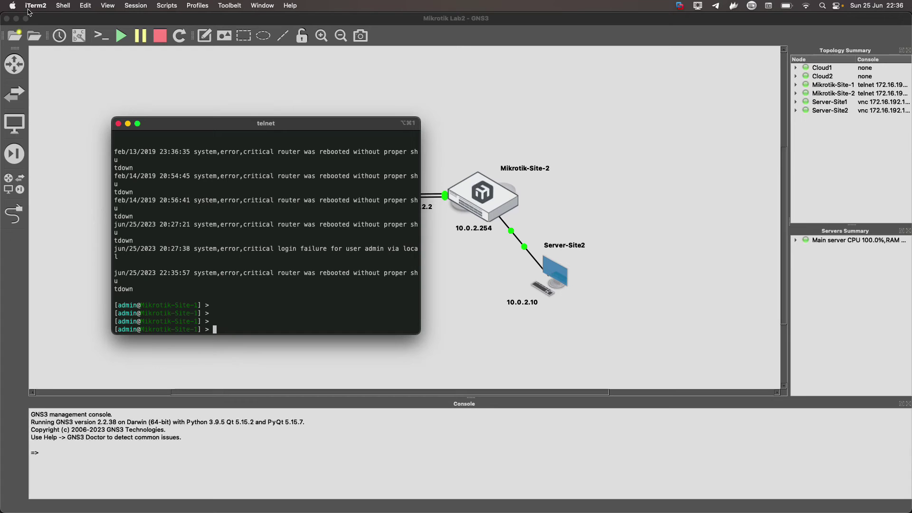
pyautogui.click(77, 102)
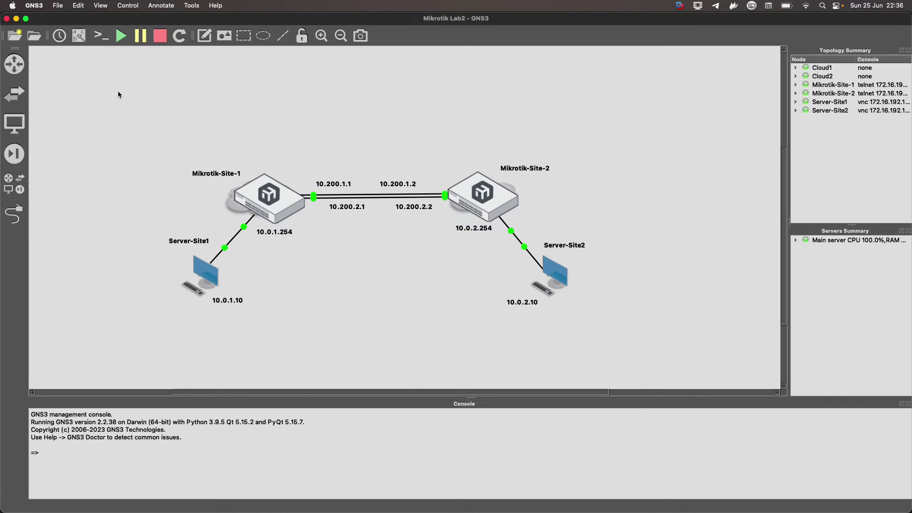
pyautogui.click(37, 6)
pyautogui.click(42, 45)
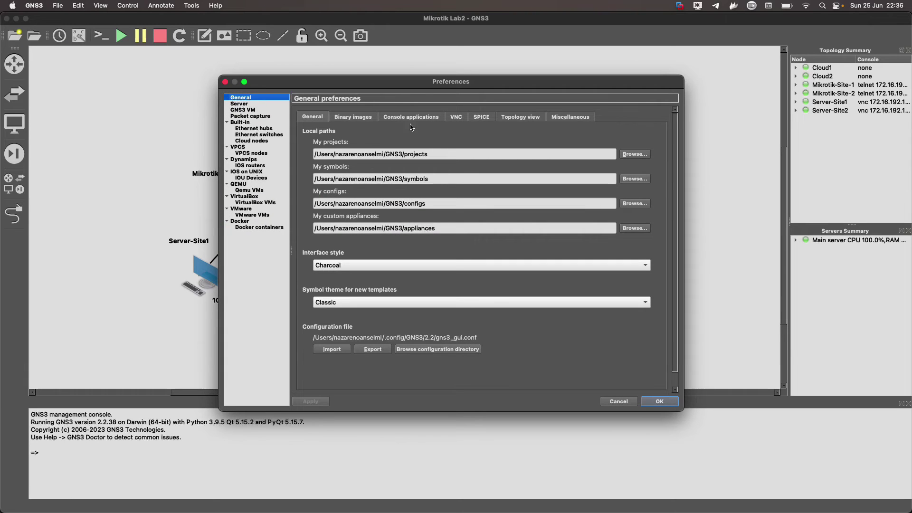
pyautogui.click(413, 121)
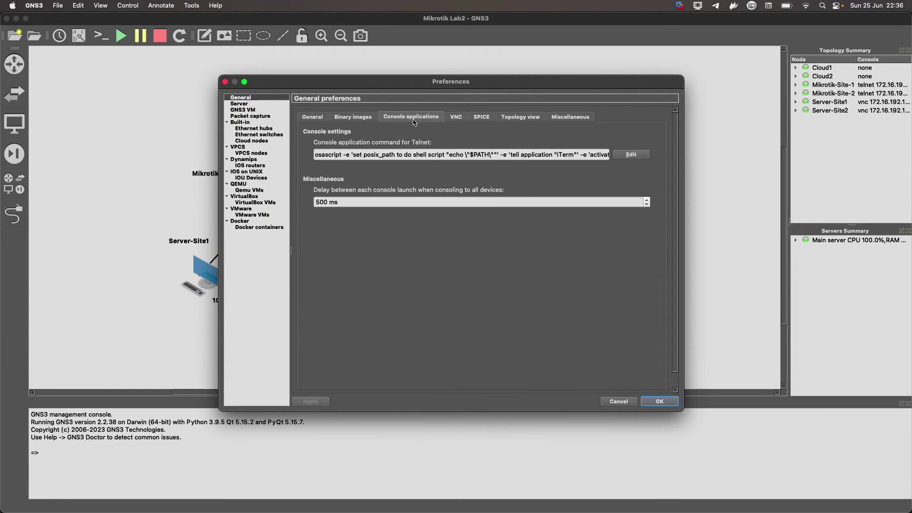
pyautogui.click(631, 154)
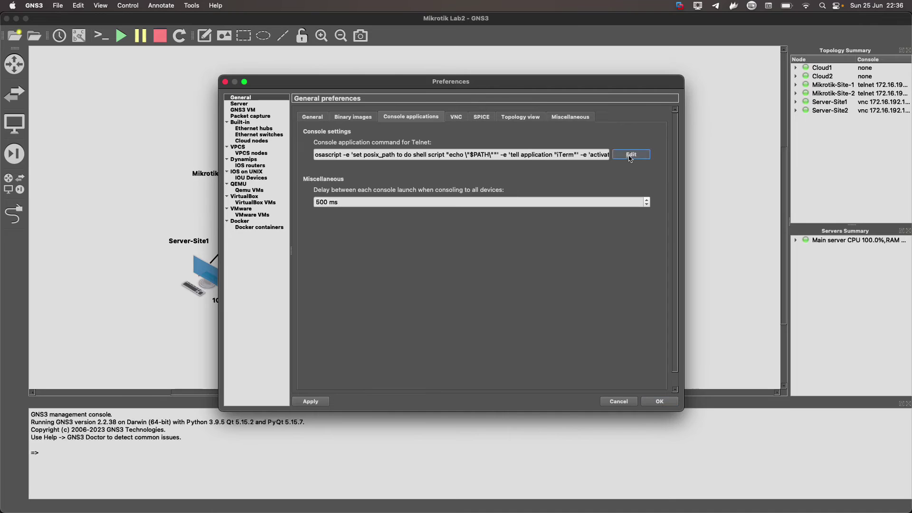
pyautogui.click(419, 145)
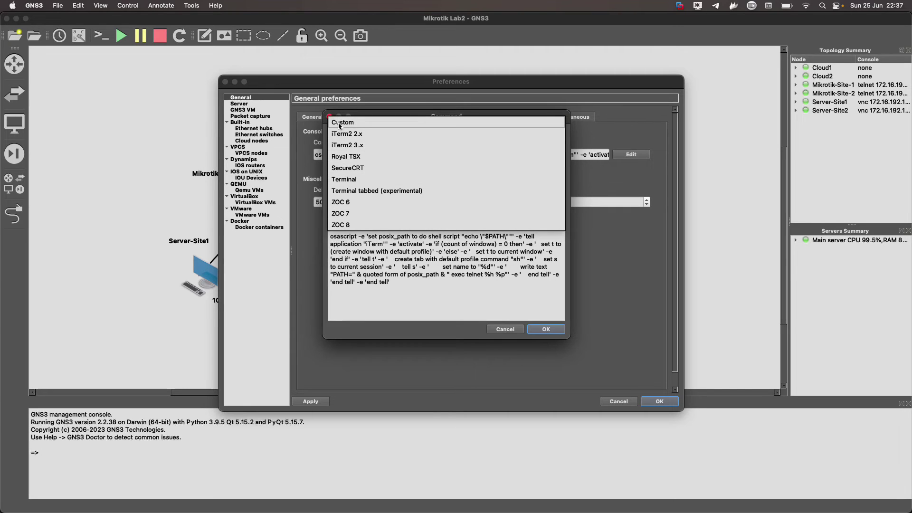
pyautogui.click(397, 323)
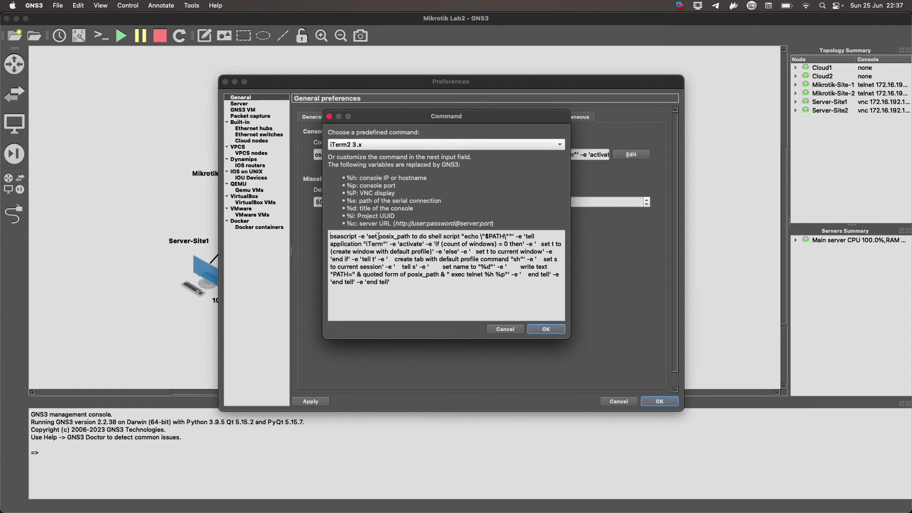
pyautogui.moveTo(409, 282); pyautogui.dragTo(309, 224)
pyautogui.click(418, 276)
pyautogui.click(365, 144)
pyautogui.click(431, 281)
pyautogui.click(505, 329)
pyautogui.click(617, 401)
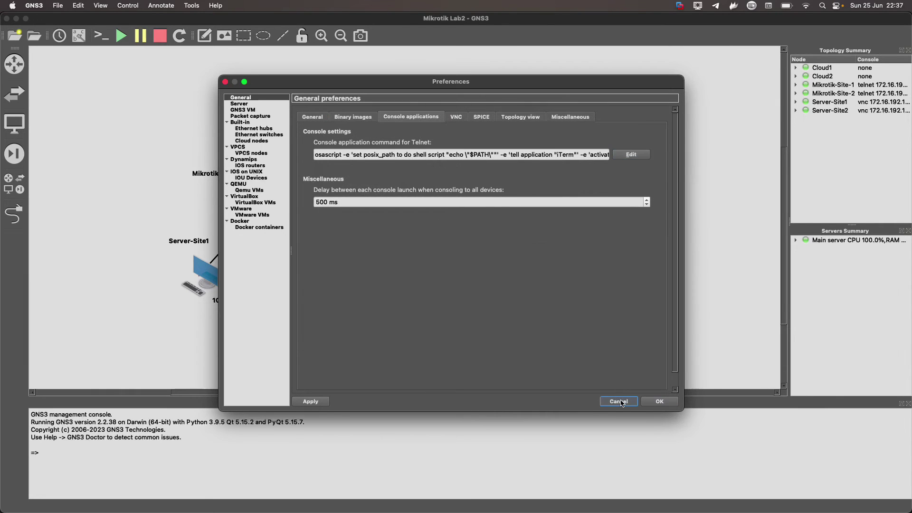
pyautogui.click(507, 243)
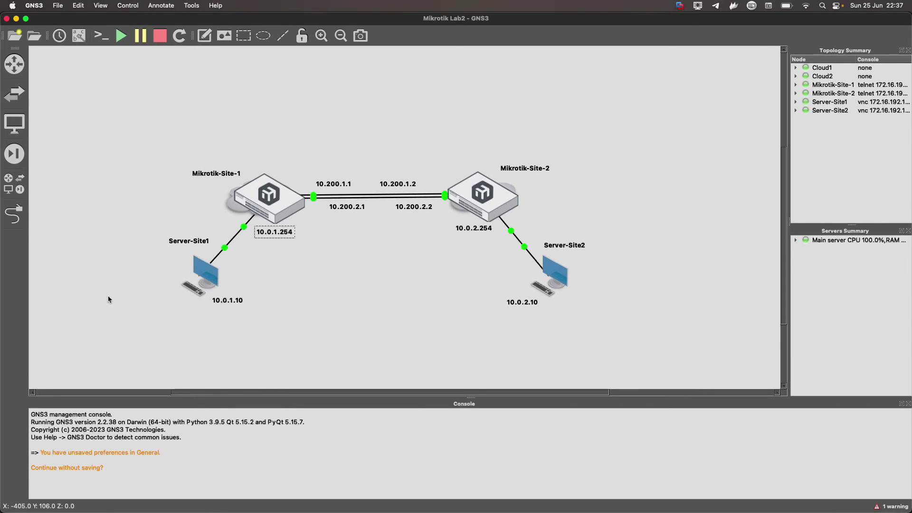
# Open Server-Site1's RealVNC console at the Windows lock screen, then switch to the VNC download page.
pyautogui.doubleClick(209, 274)
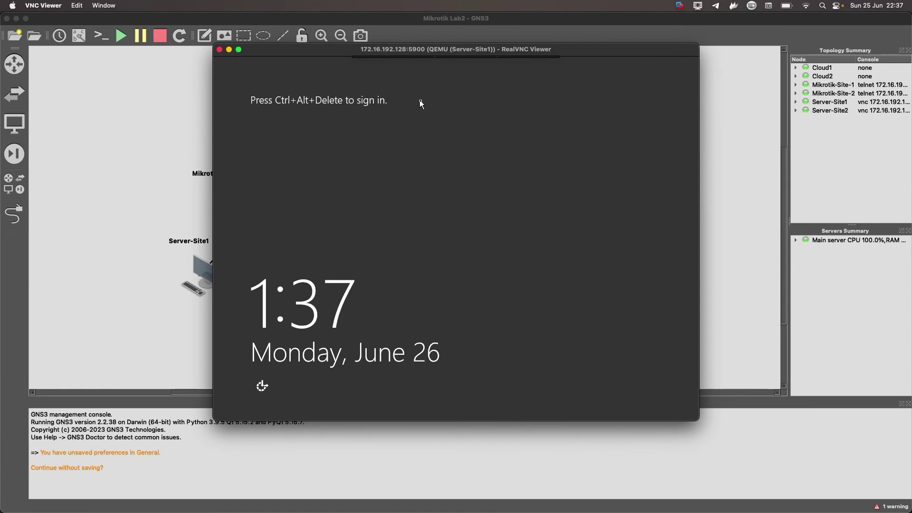
pyautogui.moveTo(513, 55)
pyautogui.click(154, 275)
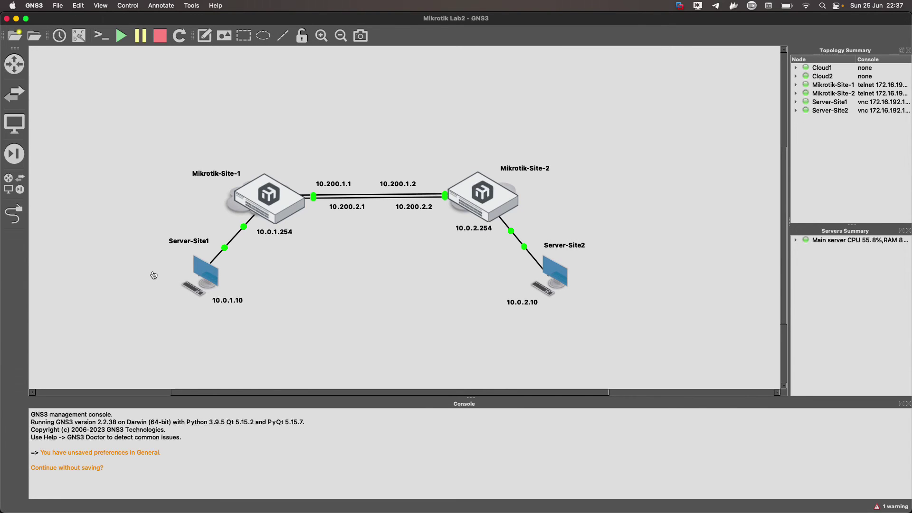
pyautogui.press('super+Tab')
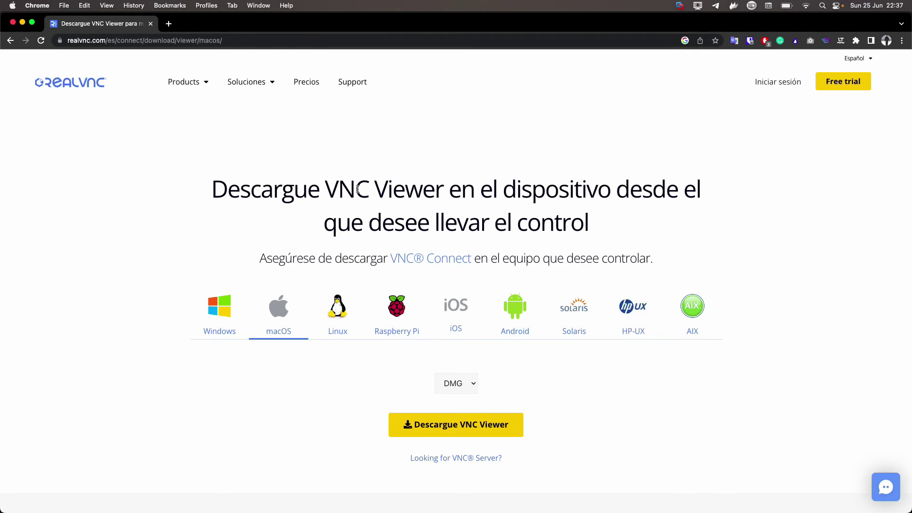
pyautogui.moveTo(223, 194); pyautogui.dragTo(449, 195)
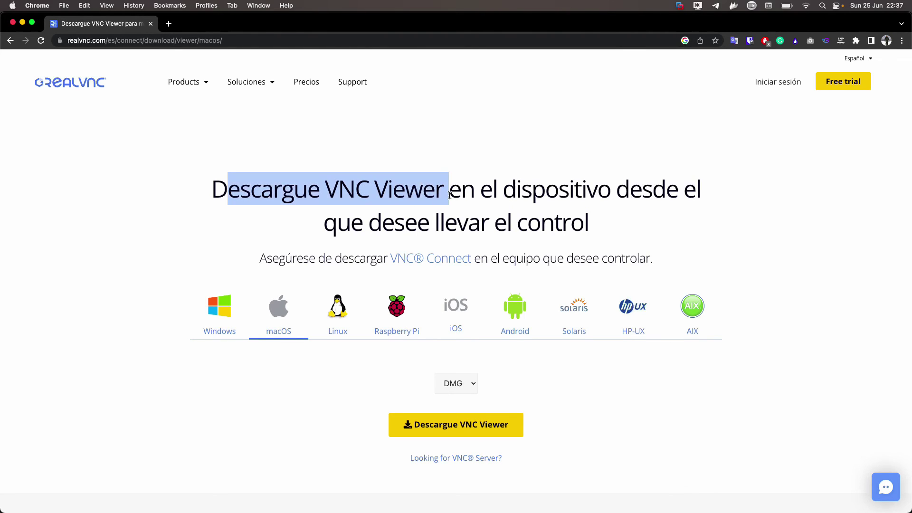
pyautogui.click(356, 183)
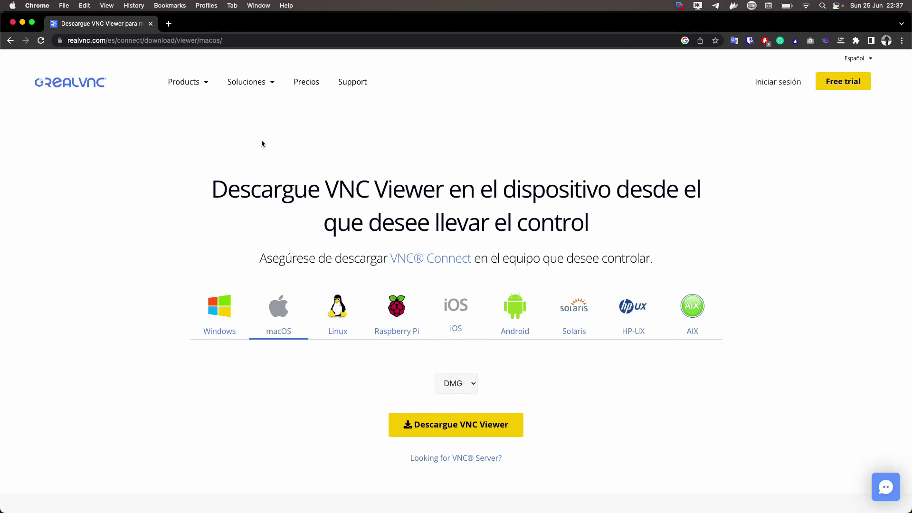
pyautogui.press('super+Tab')
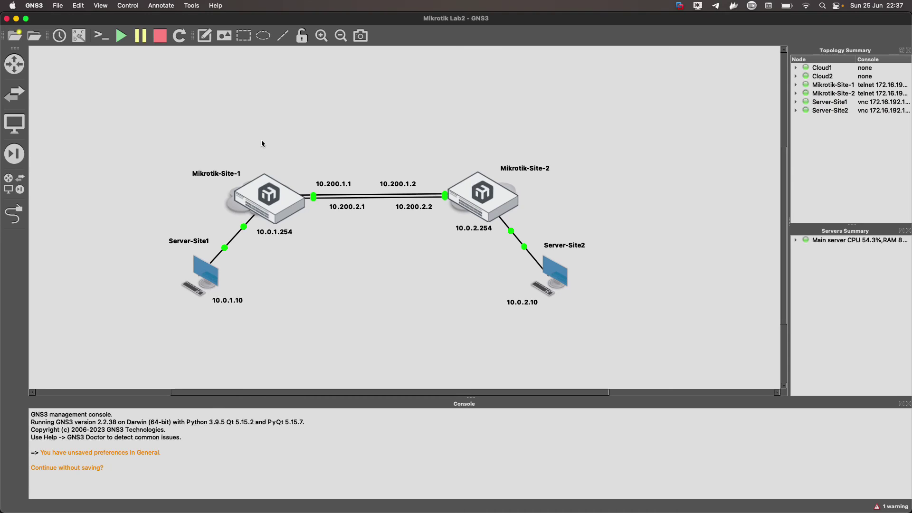
pyautogui.click(37, 6)
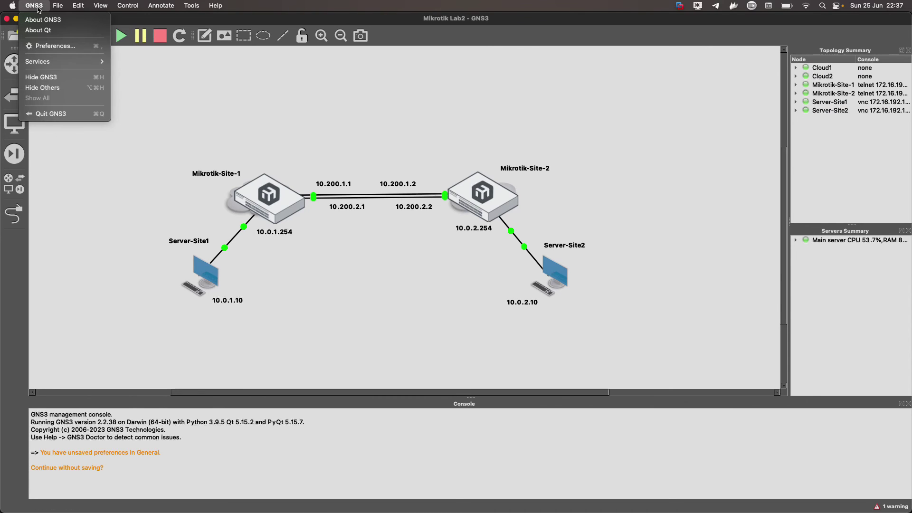
pyautogui.click(36, 44)
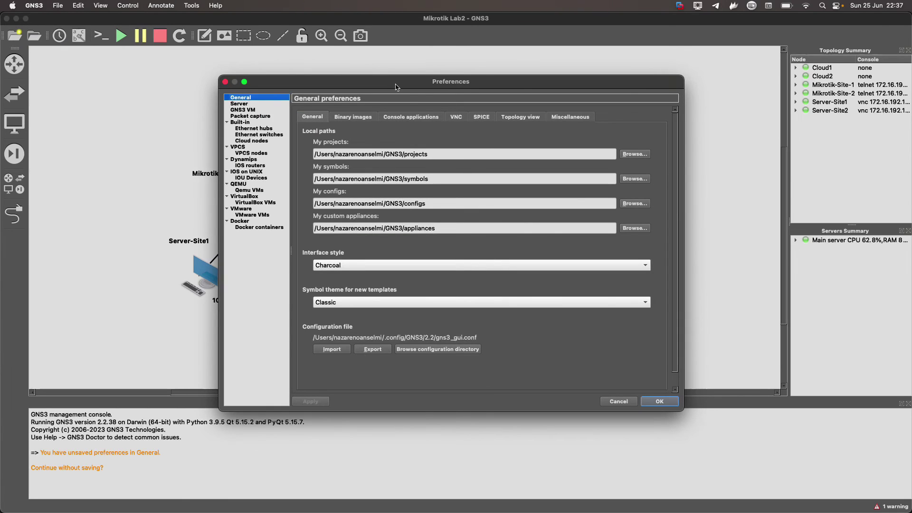
pyautogui.click(457, 119)
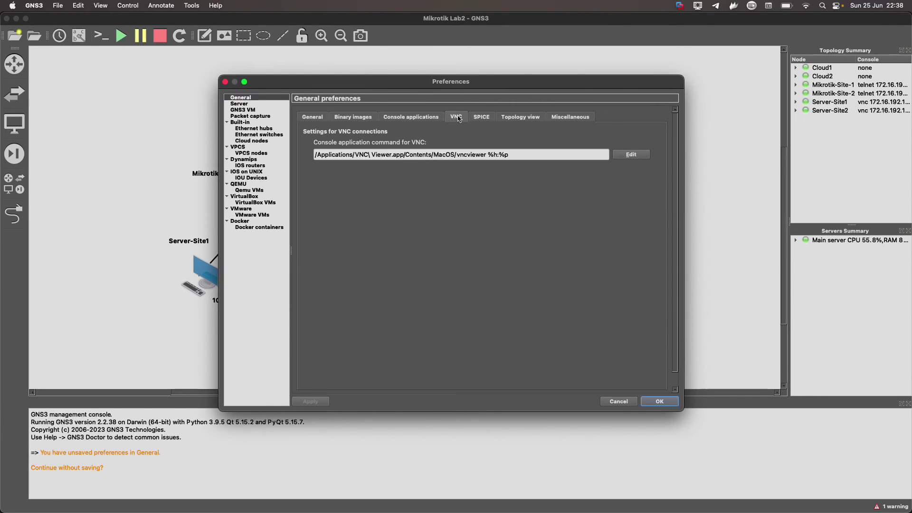
pyautogui.click(631, 154)
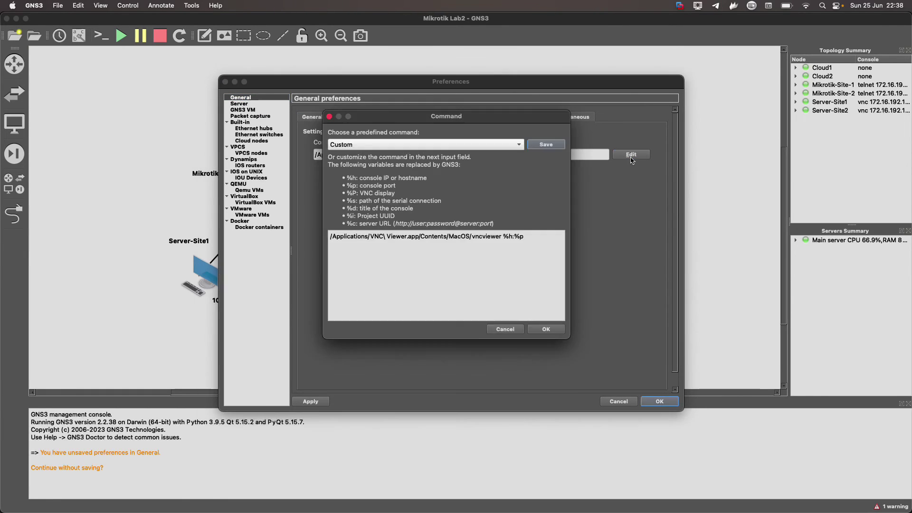
pyautogui.click(429, 145)
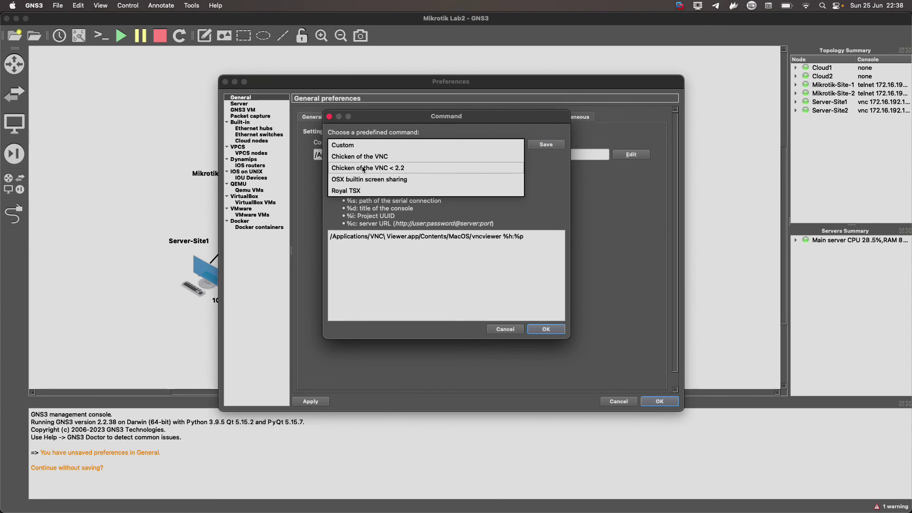
pyautogui.click(347, 240)
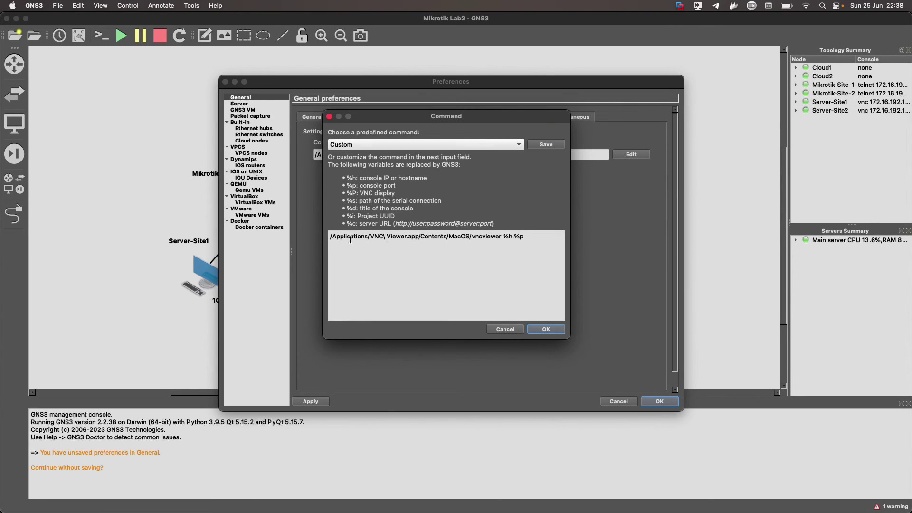
pyautogui.tripleClick(346, 239)
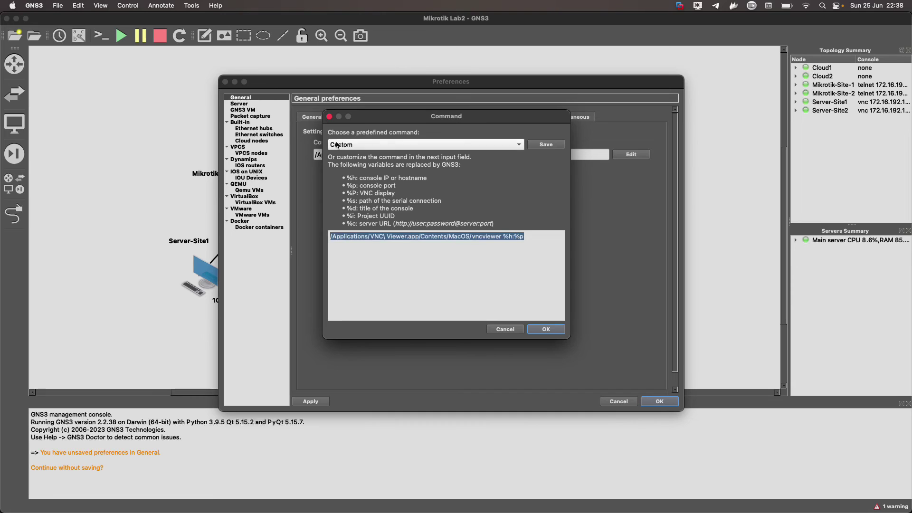
pyautogui.click(408, 237)
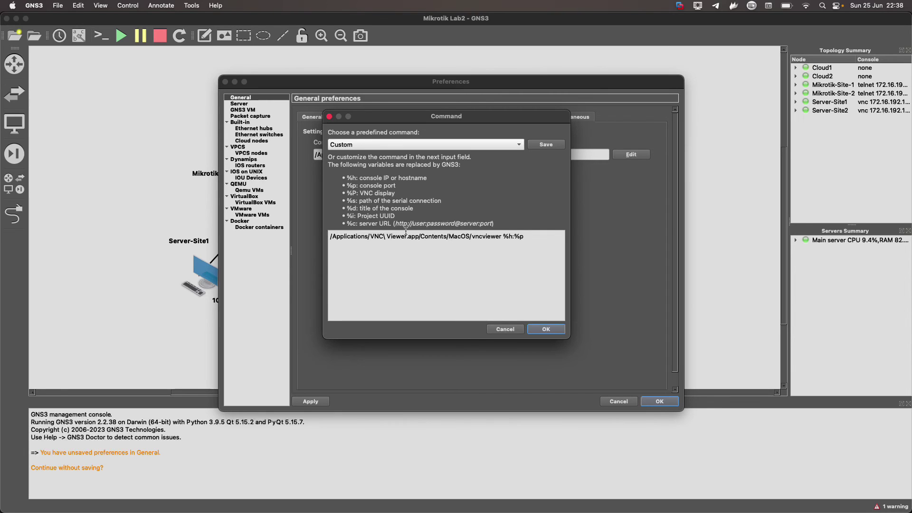
pyautogui.moveTo(532, 238); pyautogui.dragTo(321, 237)
pyautogui.click(382, 268)
pyautogui.click(545, 330)
pyautogui.click(657, 401)
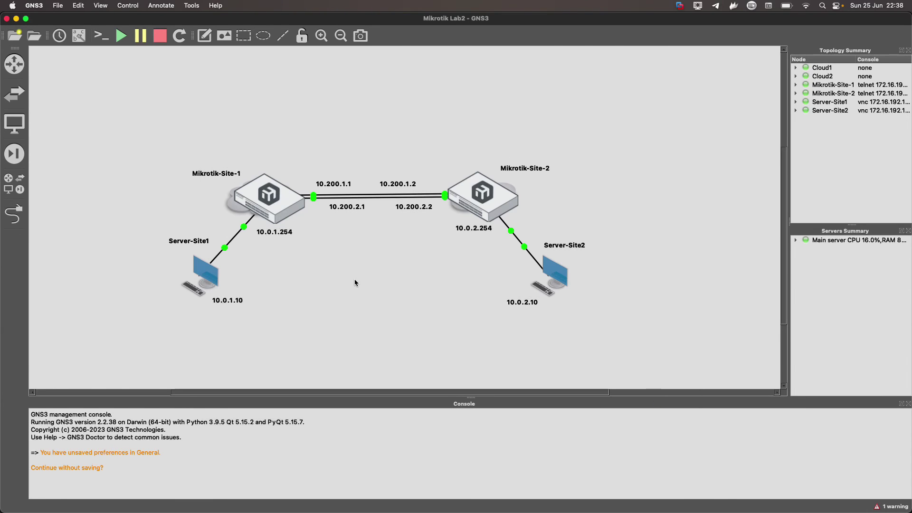
# Bring Server-Site1 in RealVNC to the Windows Server 2012 R2 sign-in prompt, then return to GNS3.
pyautogui.doubleClick(204, 272)
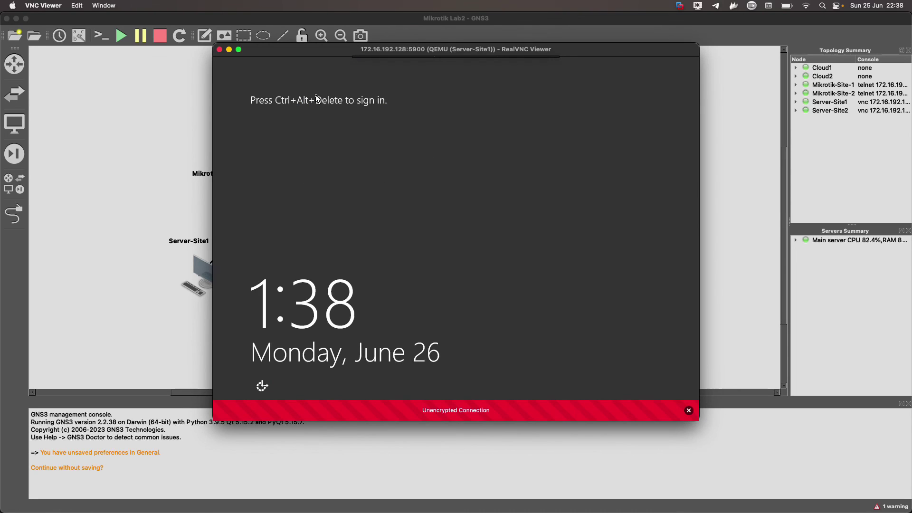
pyautogui.moveTo(277, 53); pyautogui.dragTo(228, 95)
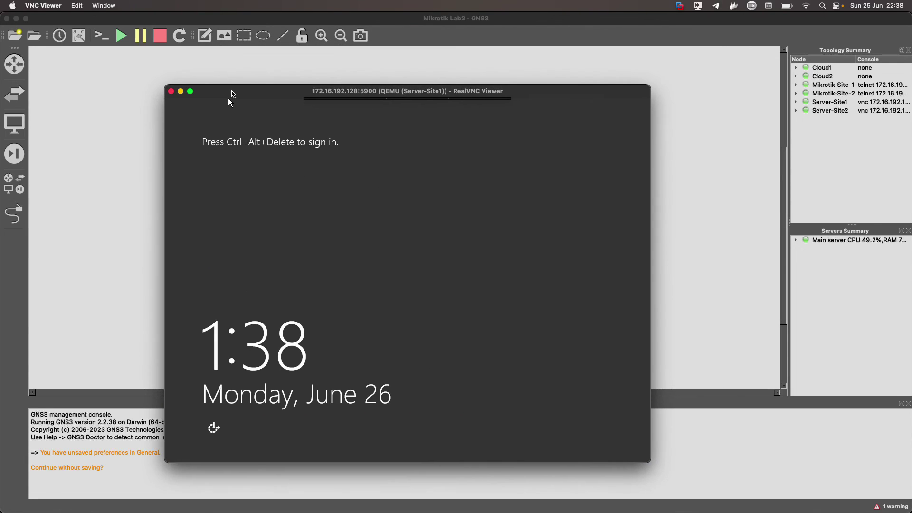
pyautogui.click(375, 105)
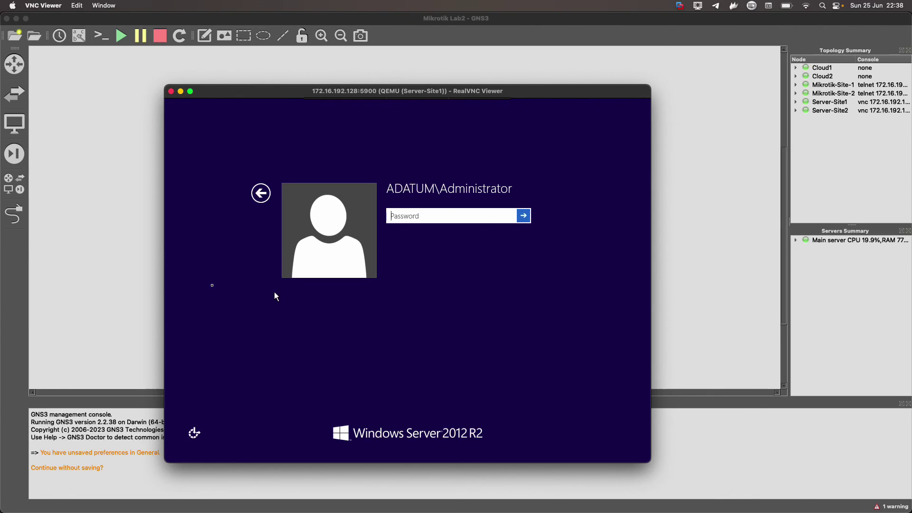
pyautogui.click(163, 273)
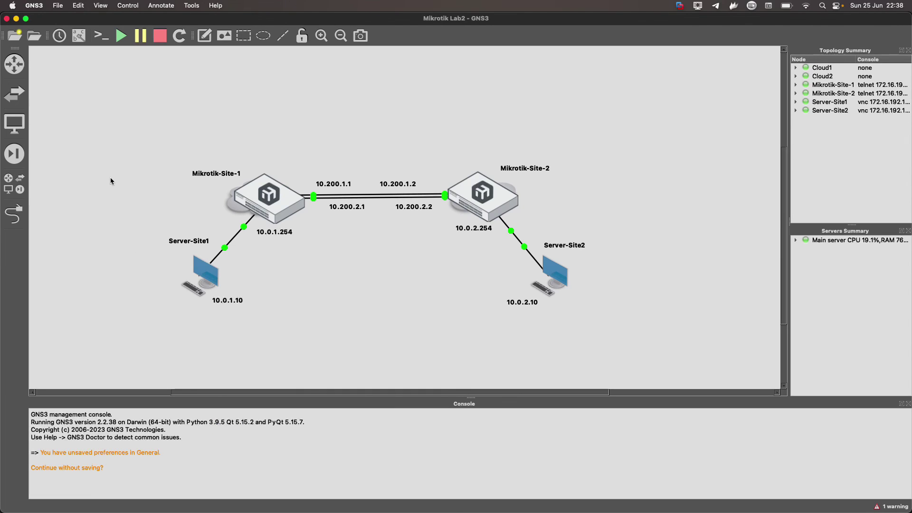